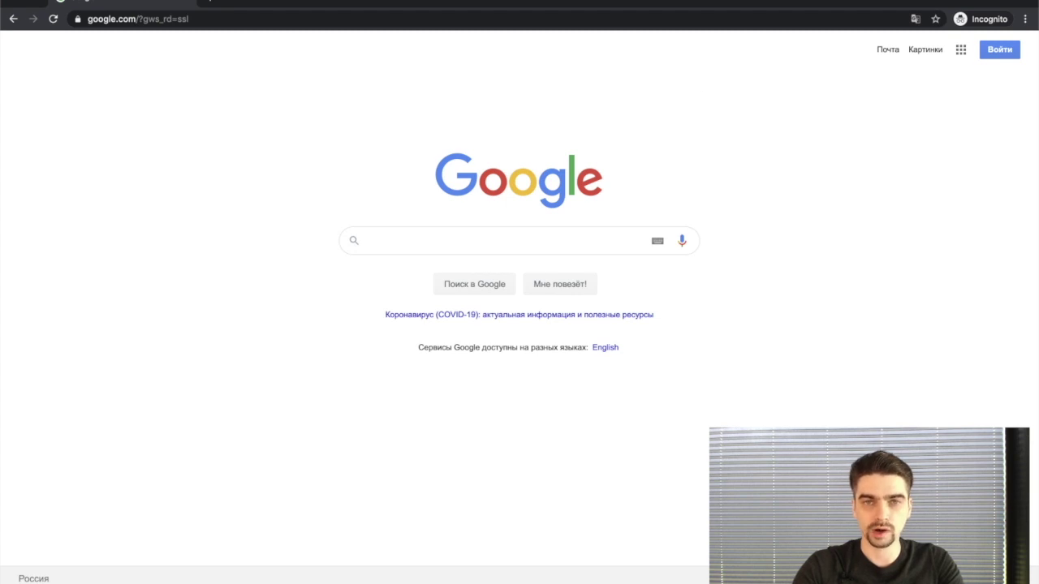
pyautogui.write('site')
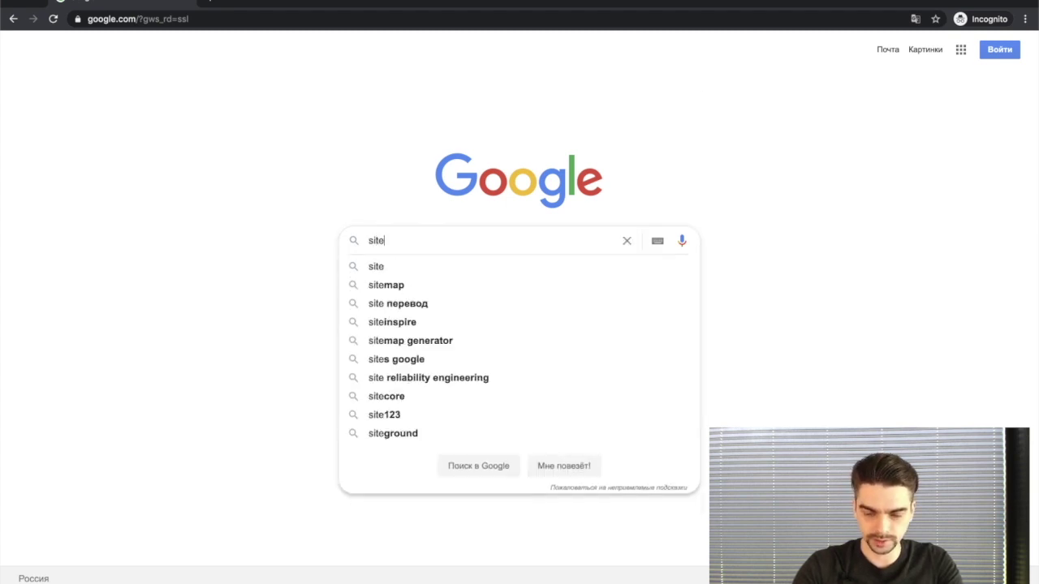
pyautogui.write(':linkedin.com')
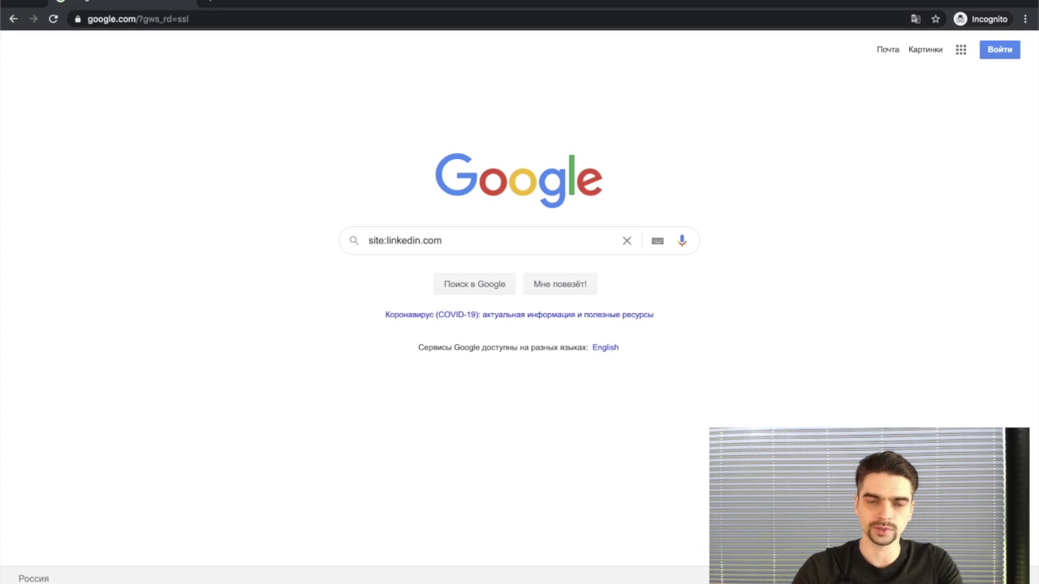
pyautogui.write('"software engineer"')
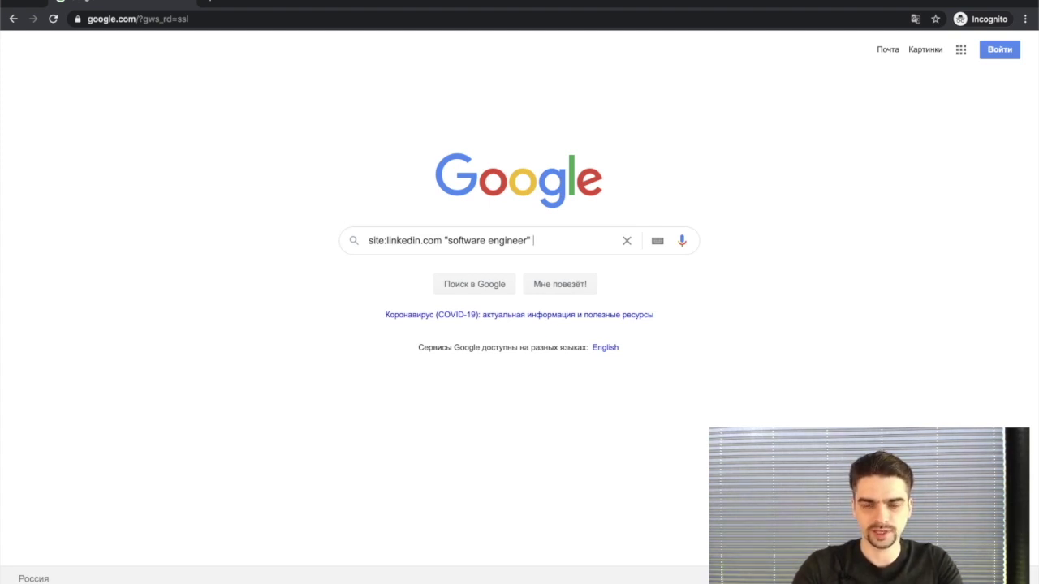
pyautogui.write('@gmail.com')
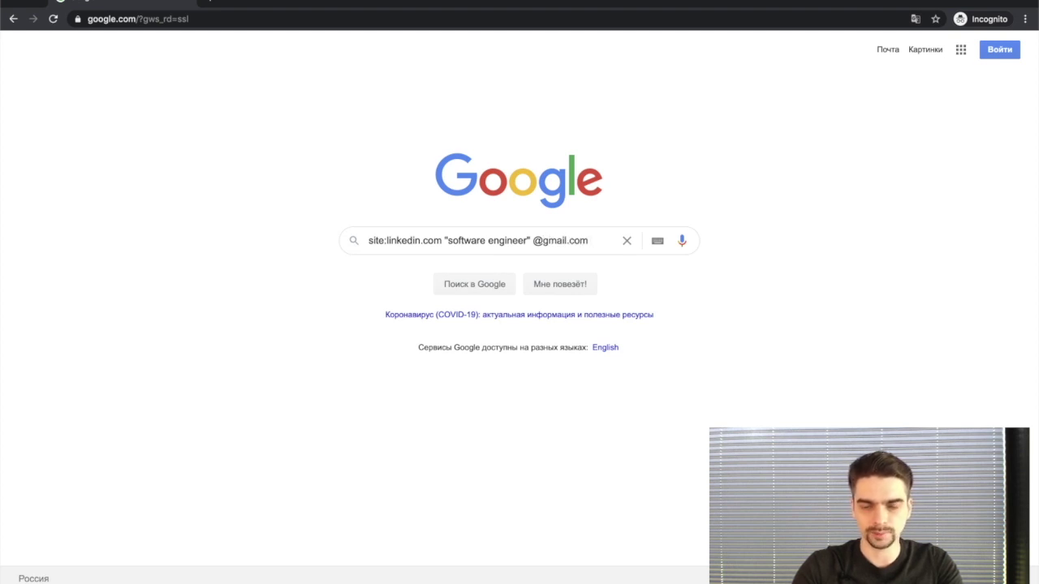
pyautogui.write(' california')
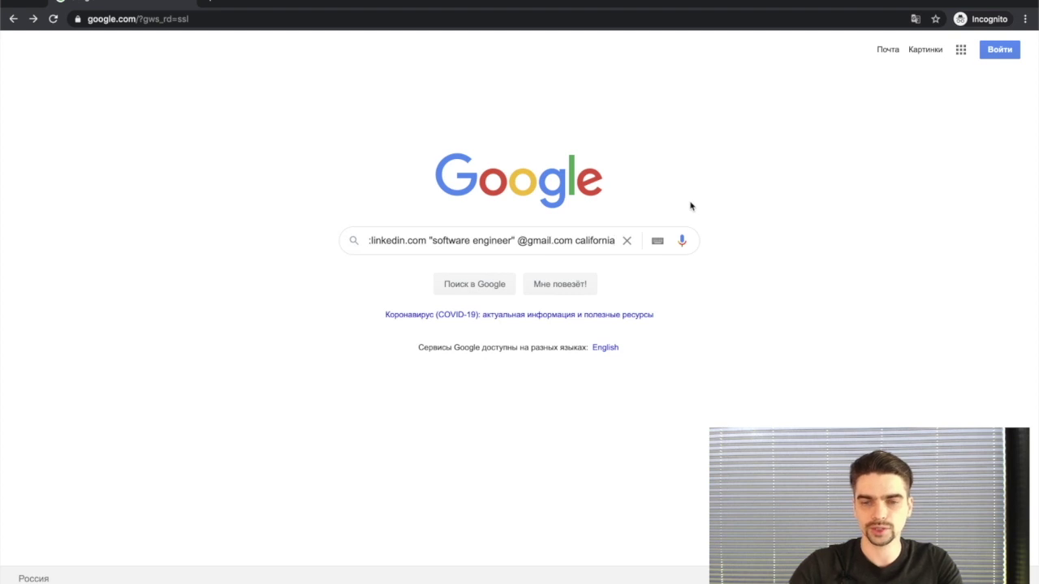
pyautogui.press('Return')
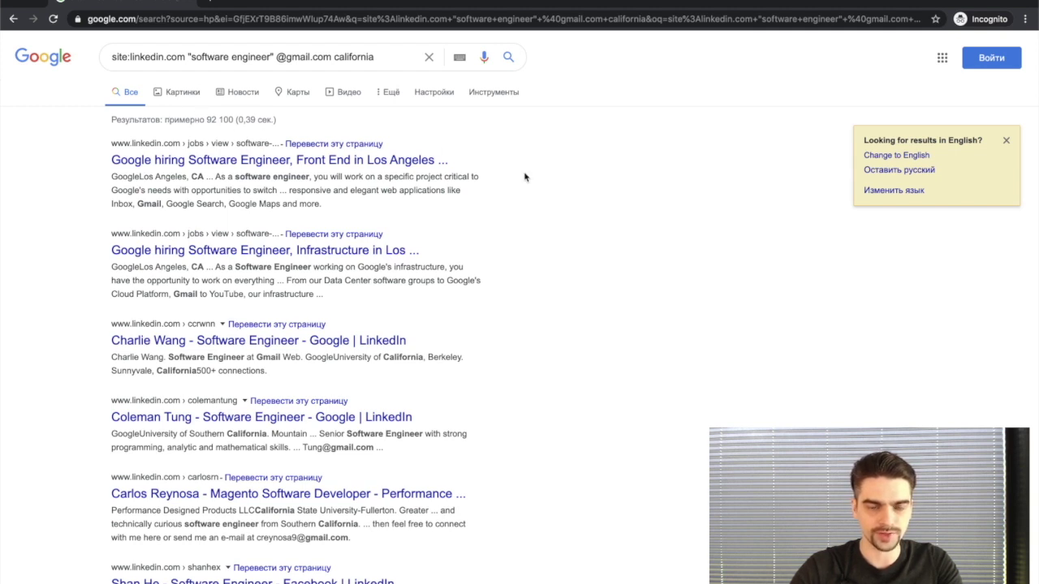
# - Review the California software engineer results and bring up link options for a profile result
pyautogui.scroll(-1, 524, 177)
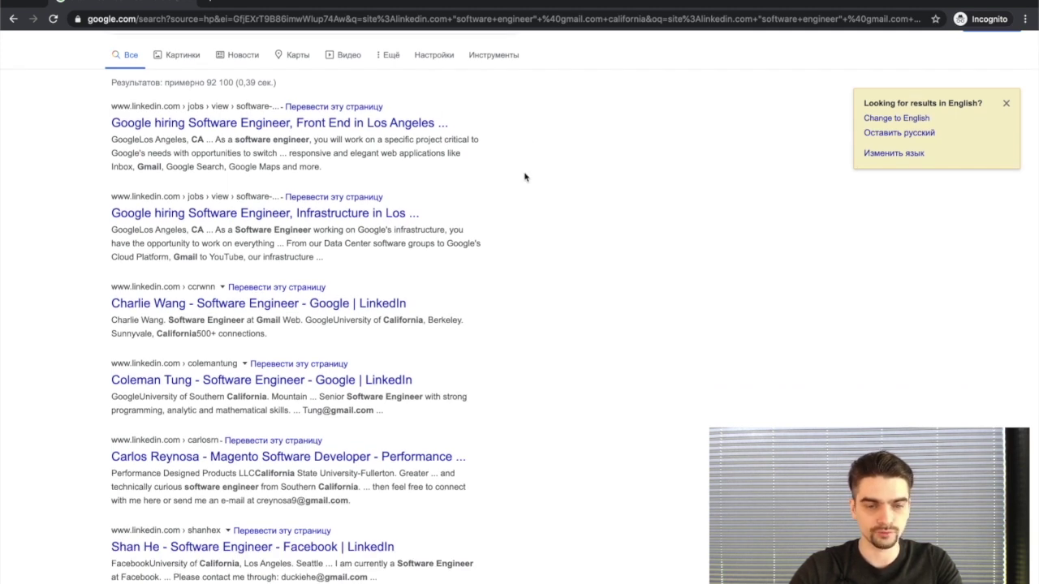
pyautogui.scroll(-5, 524, 177)
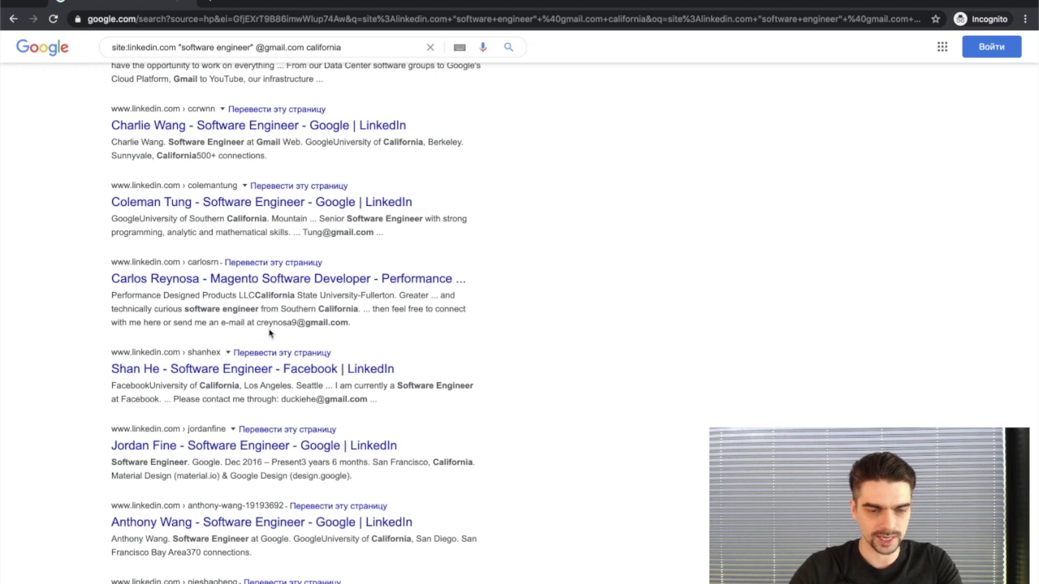
pyautogui.scroll(-1, 401, 327)
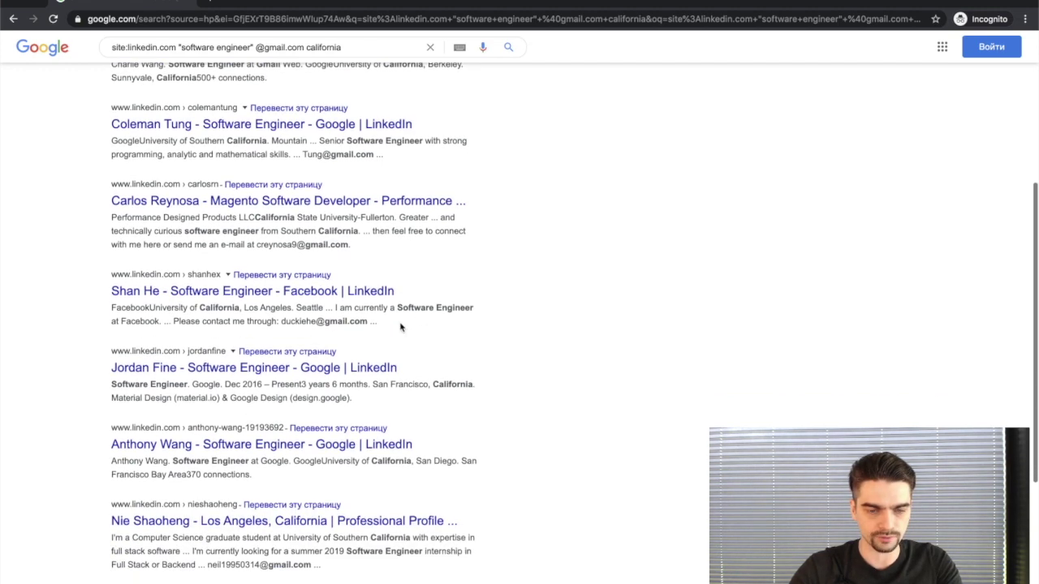
pyautogui.scroll(1, 400, 328)
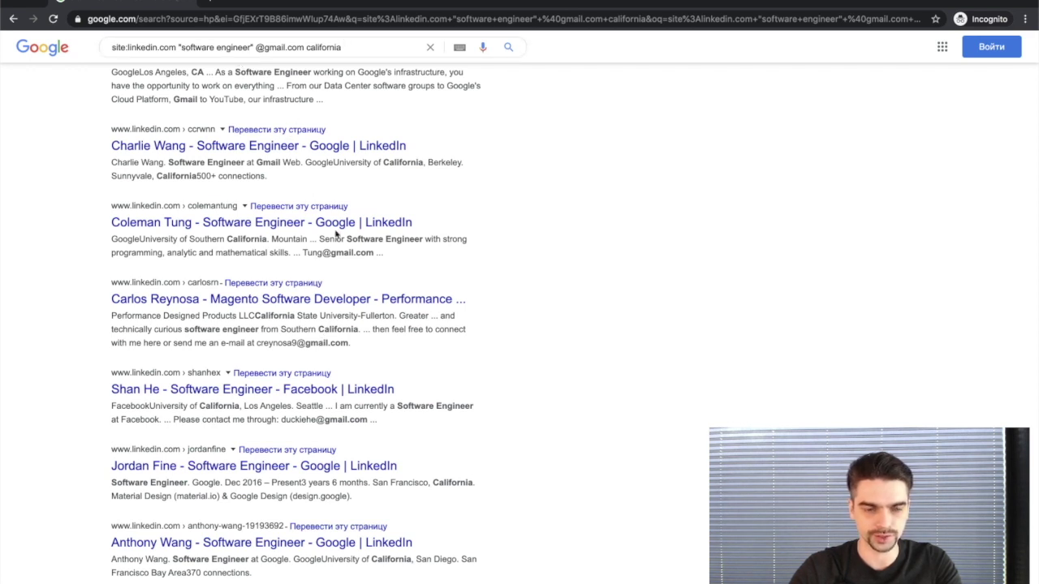
pyautogui.rightClick(205, 303)
# - Open the LinkedIn profile, expand its full About section with the e-mail, then return to Google
pyautogui.click(243, 314)
pyautogui.scroll(-1, 107, 132)
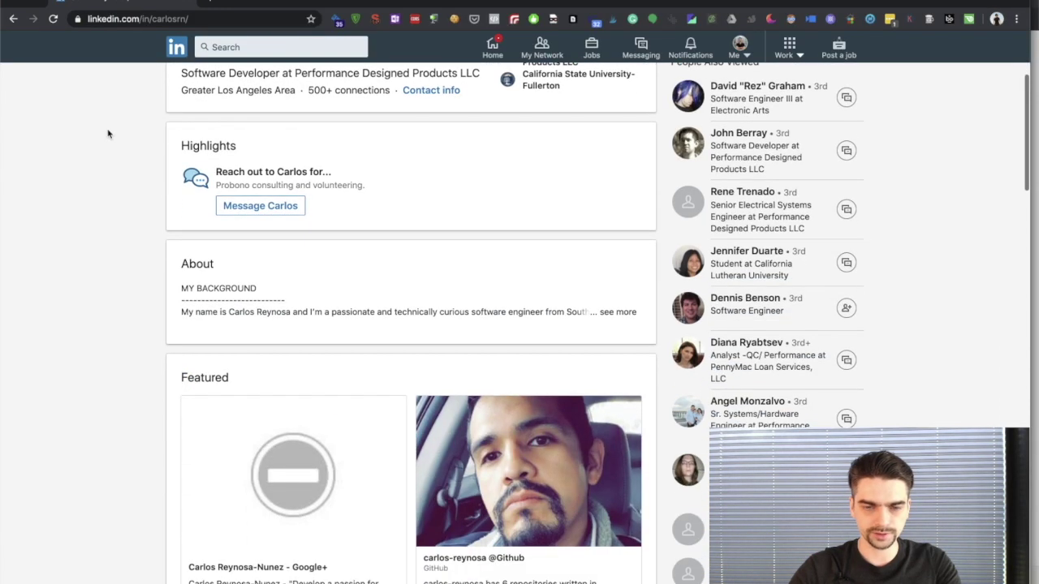
pyautogui.click(637, 314)
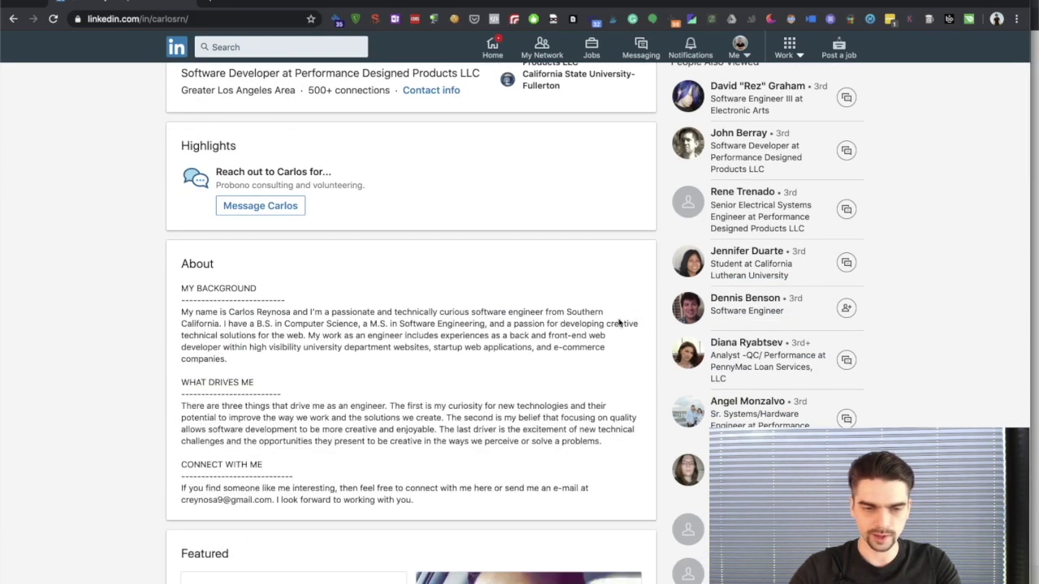
pyautogui.scroll(-1, 102, 254)
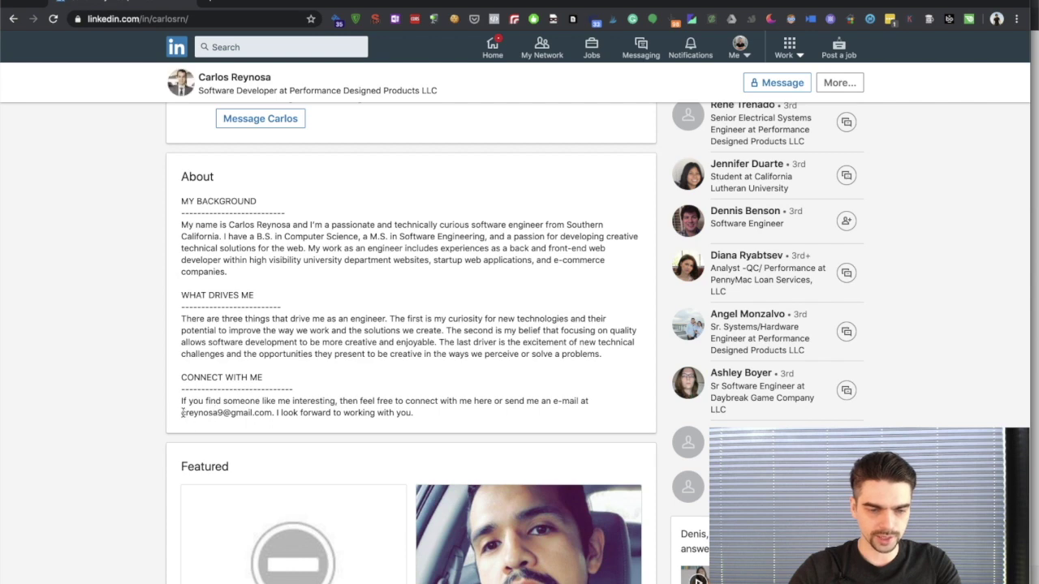
pyautogui.scroll(-1, 295, 374)
pyautogui.hotkey('alt', 'Left')
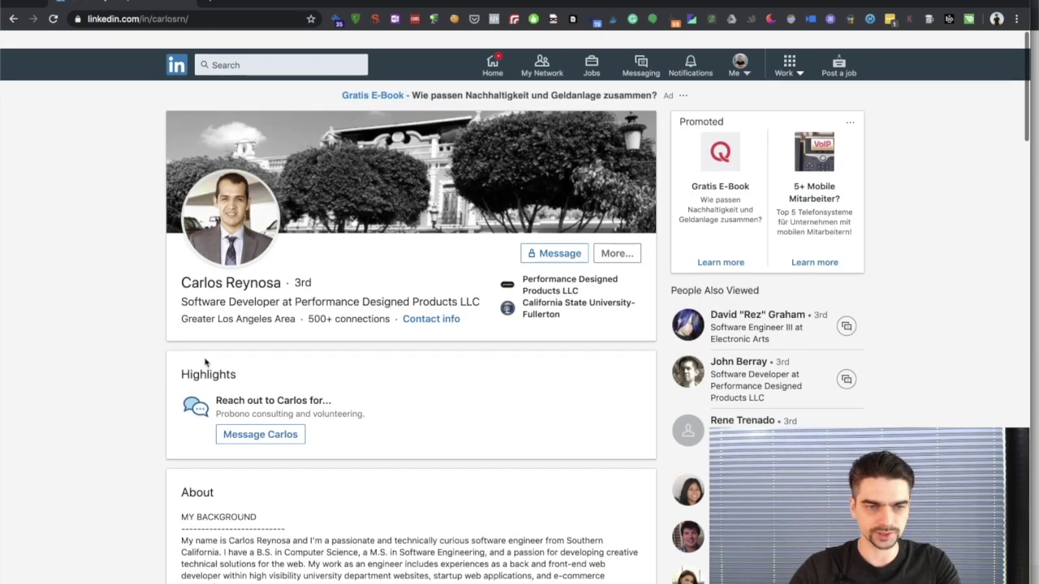
pyautogui.scroll(3, 633, 206)
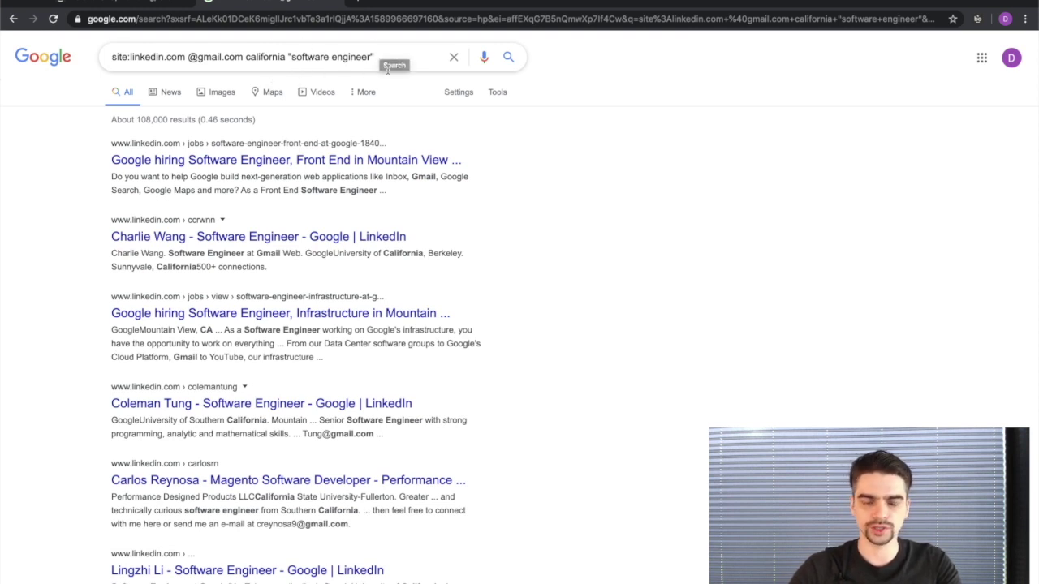
pyautogui.click(243, 57)
pyautogui.write('@')
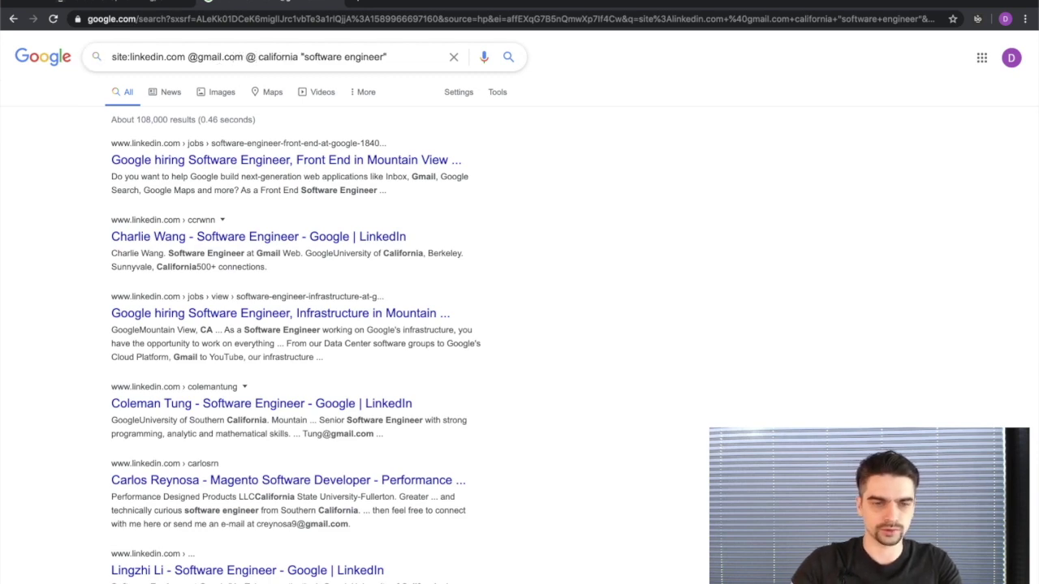
pyautogui.write('msn.com')
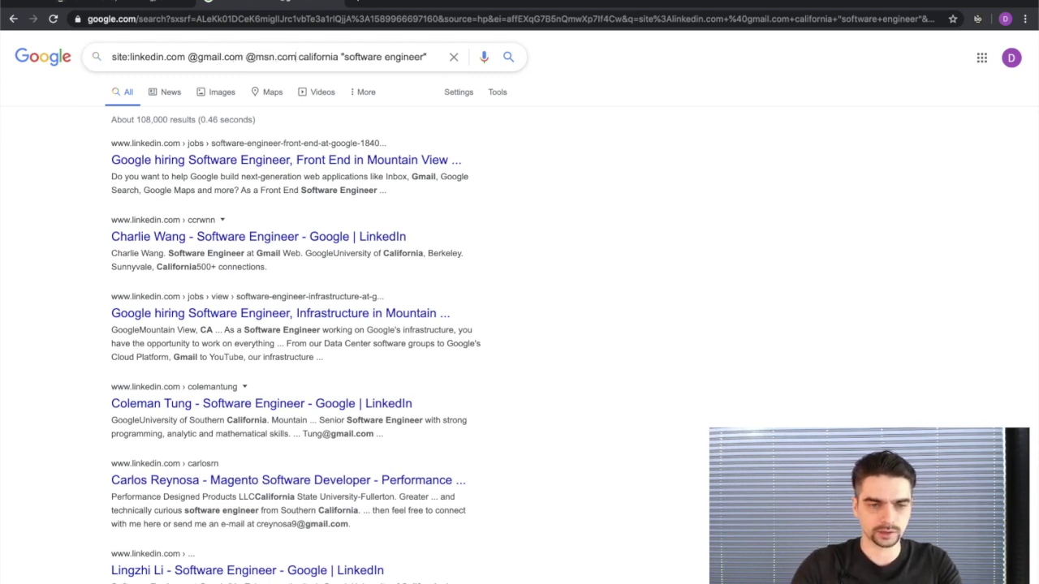
pyautogui.press('Return')
pyautogui.scroll(-2, 430, 262)
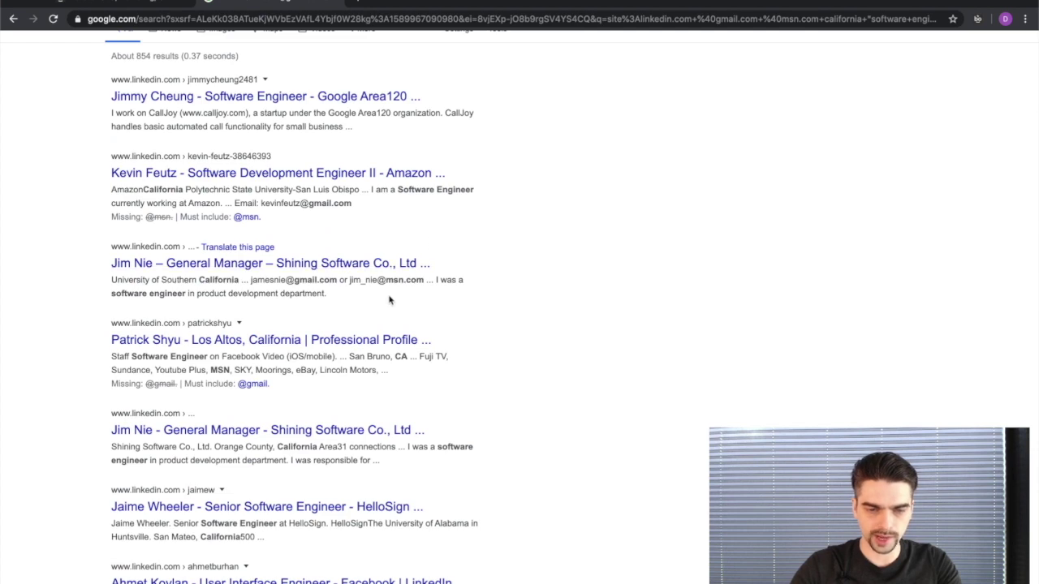
pyautogui.scroll(-2, 395, 279)
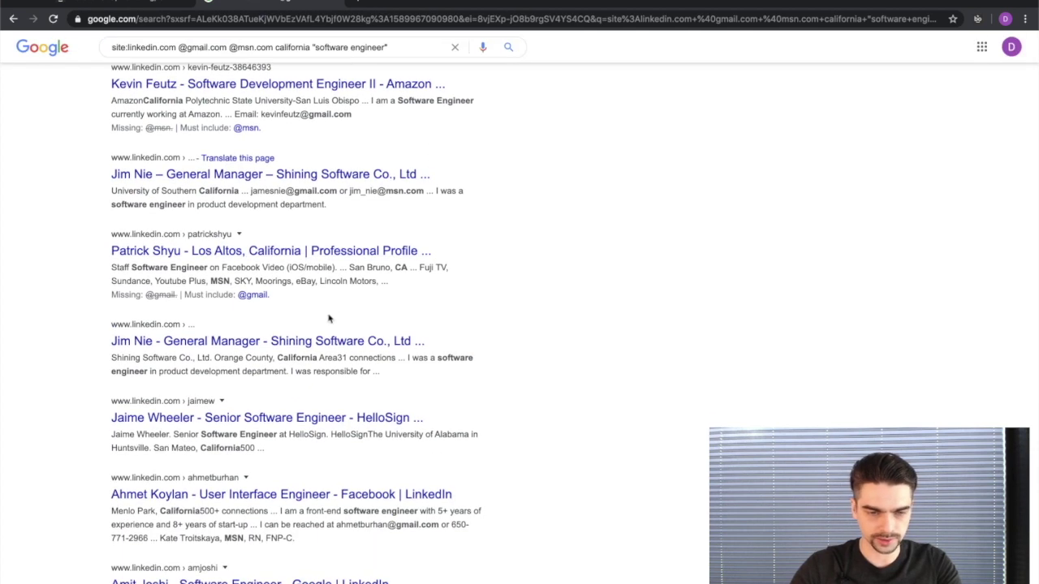
pyautogui.scroll(-3, 192, 283)
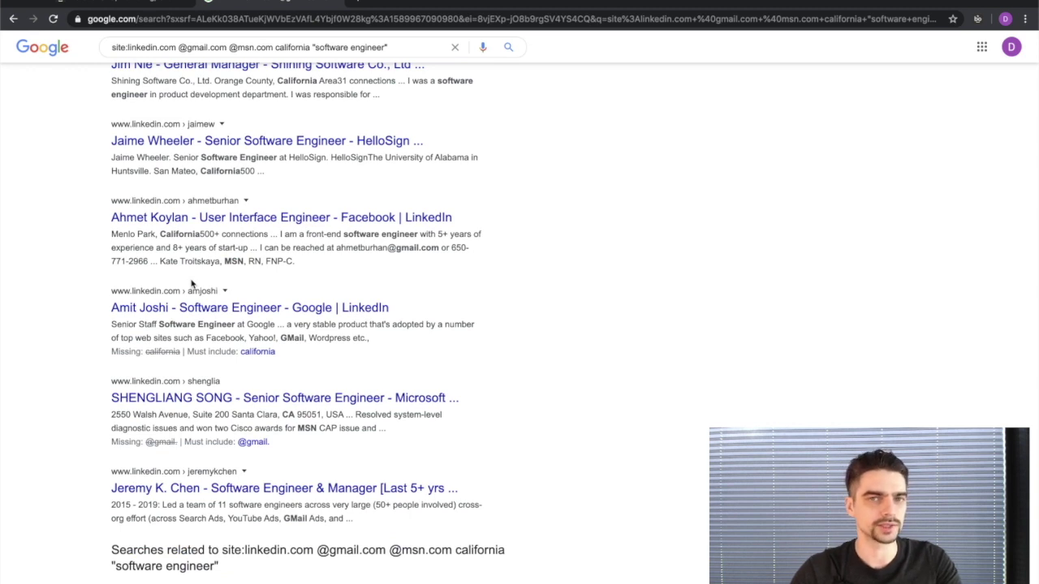
pyautogui.scroll(5, 496, 306)
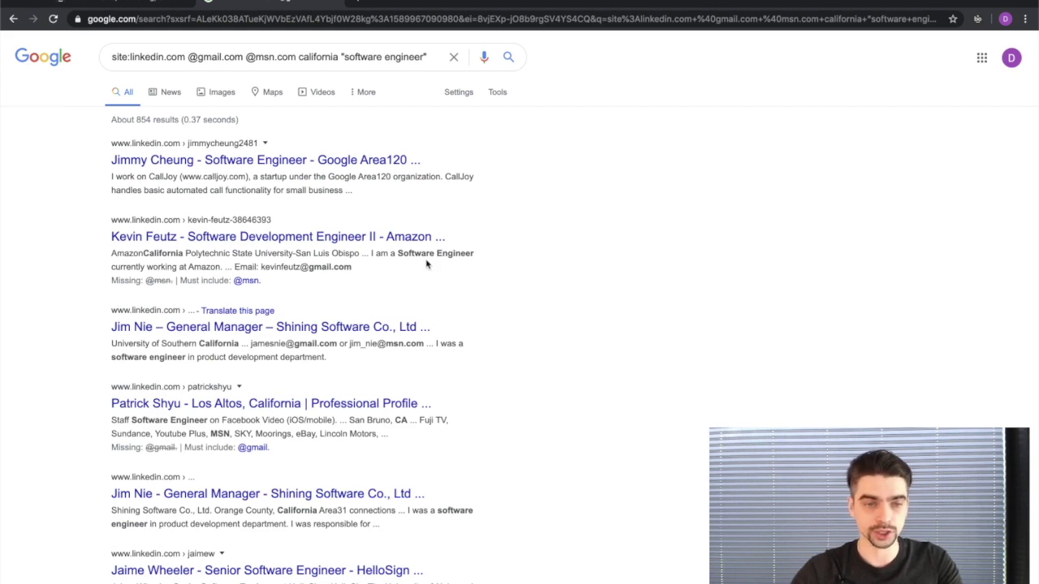
# - On seobots.io, go through Tools for LinkedIn to LinkedIn Email Miner's sample output data file
pyautogui.click(135, 7)
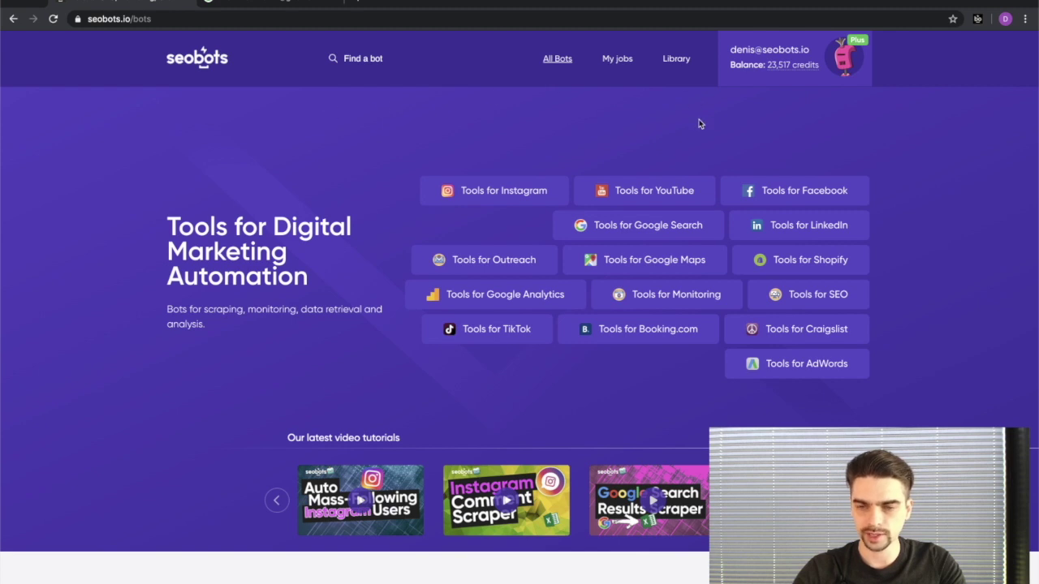
pyautogui.click(786, 233)
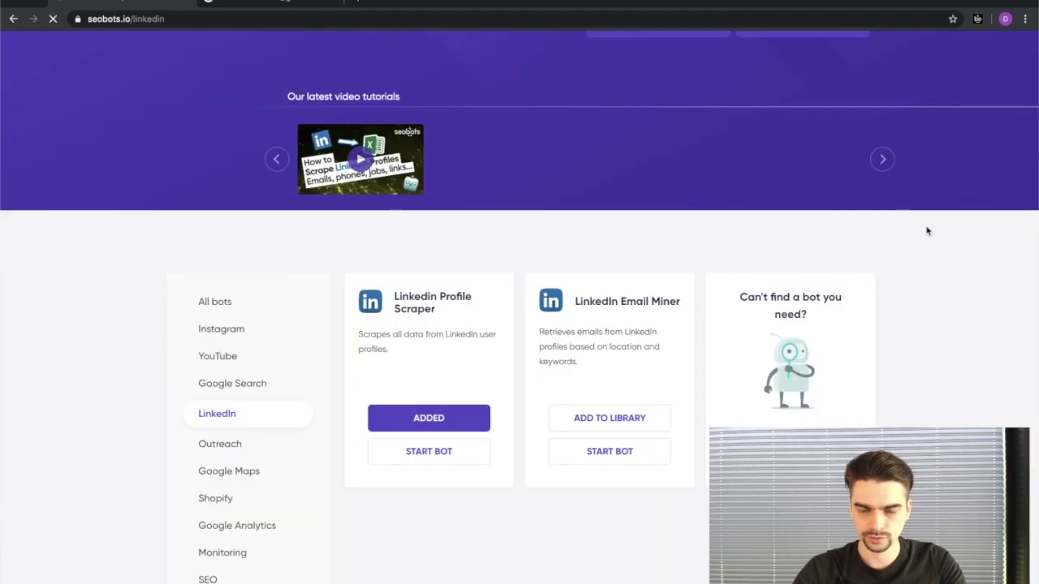
pyautogui.click(608, 306)
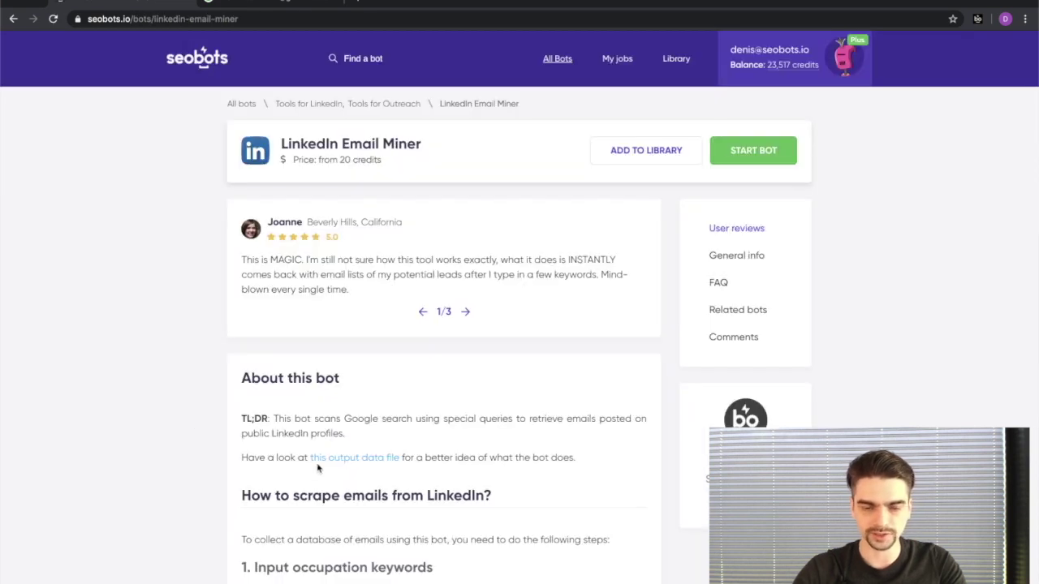
pyautogui.click(330, 460)
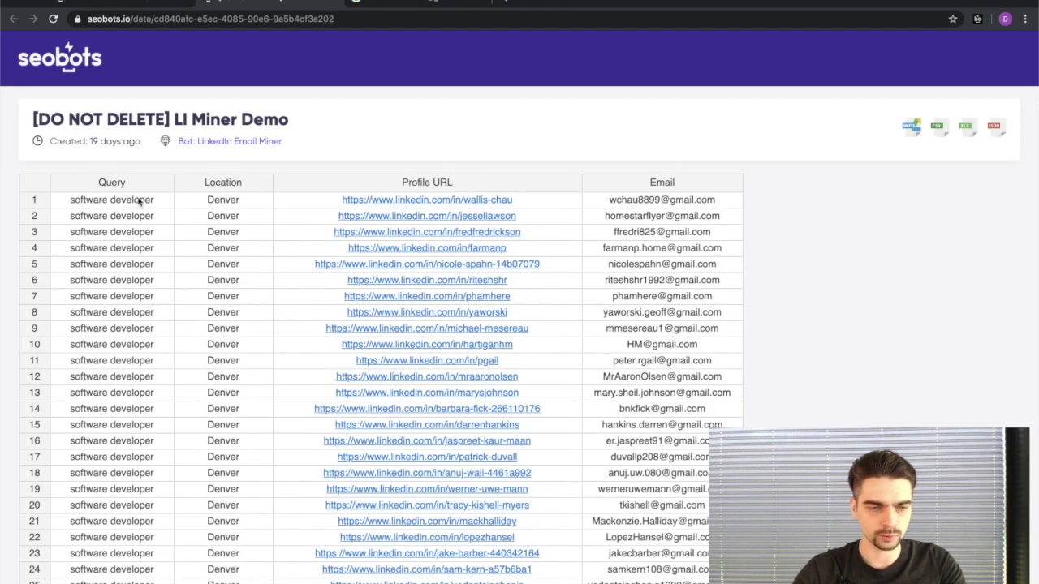
# - Inspect the first sample row's profile URL and email, then go back to the LinkedIn Email Miner page
pyautogui.click(140, 202)
pyautogui.press('Right')
pyautogui.press('Right')
pyautogui.press('Right')
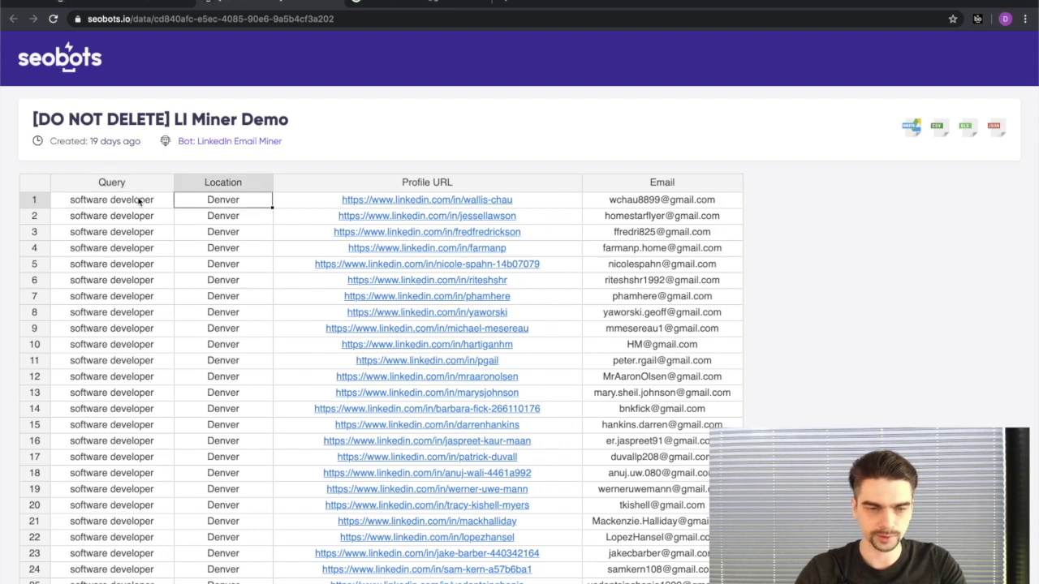
pyautogui.press('Left')
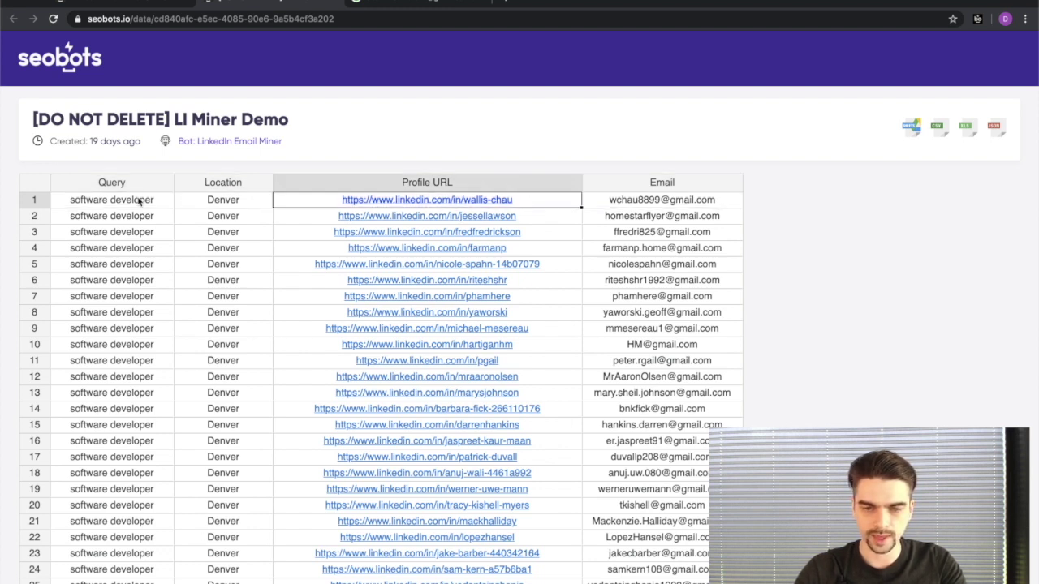
pyautogui.press('Right')
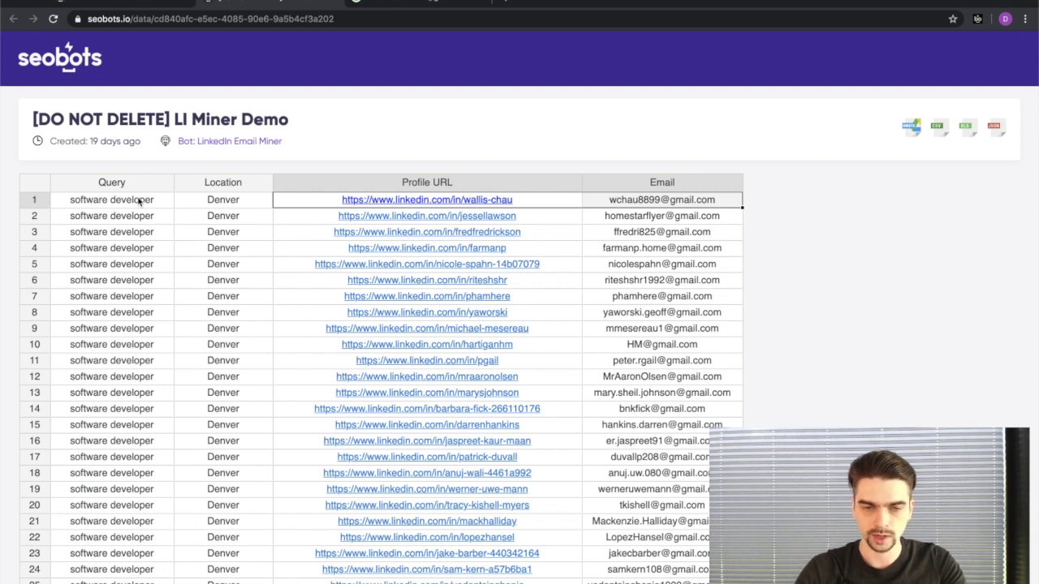
pyautogui.press('Left')
pyautogui.press('Right')
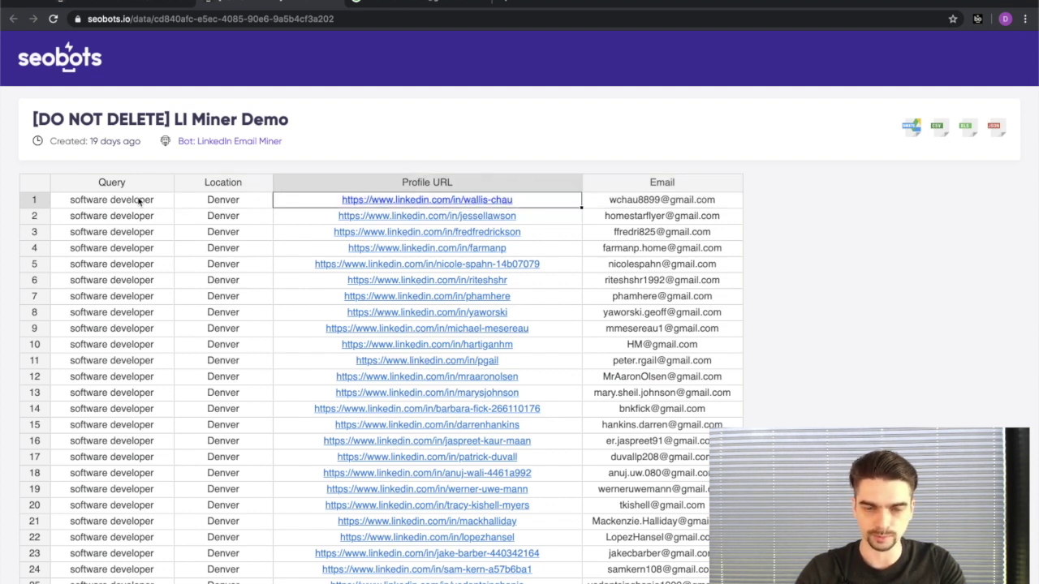
pyautogui.press('Right')
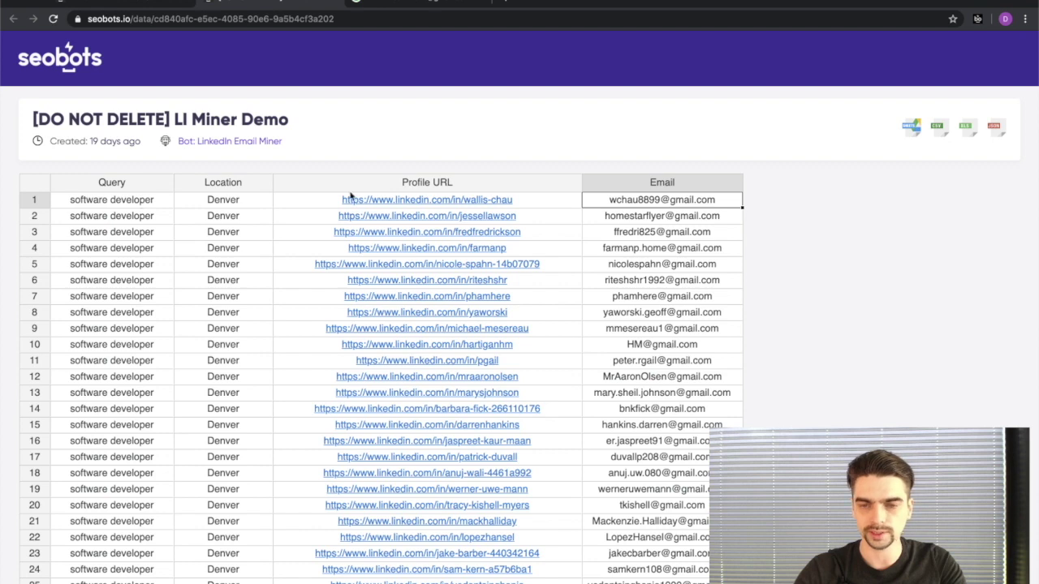
pyautogui.click(244, 5)
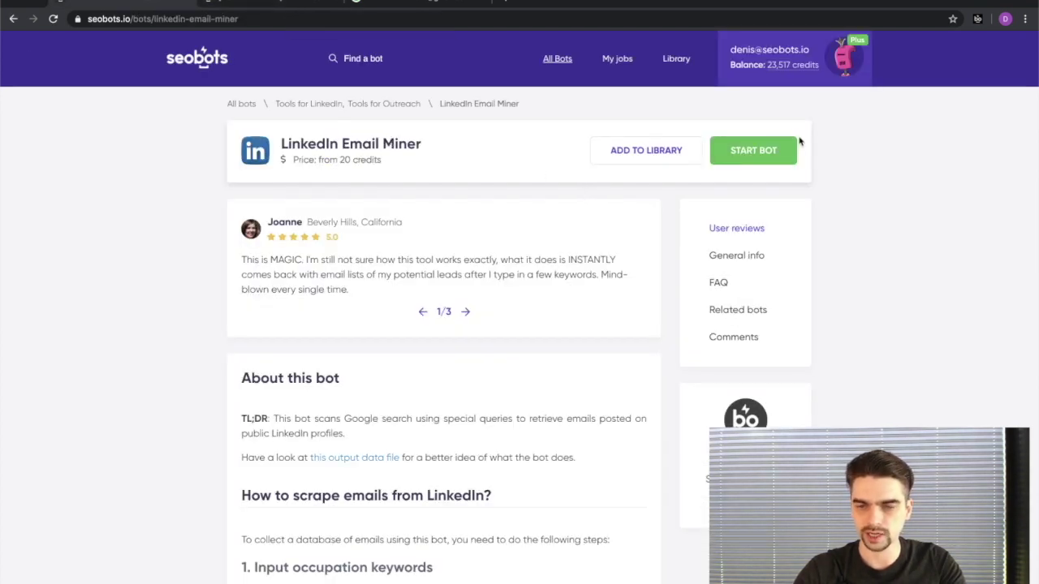
# - Start a new bot job named 'programmers' with search keywords Programmer and software architect
pyautogui.click(743, 153)
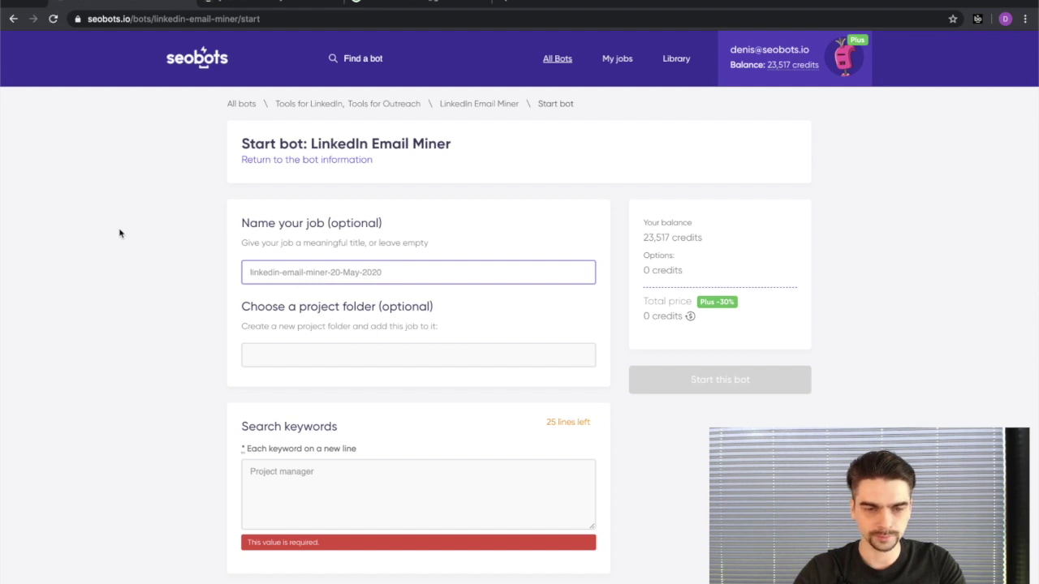
pyautogui.scroll(-1, 203, 219)
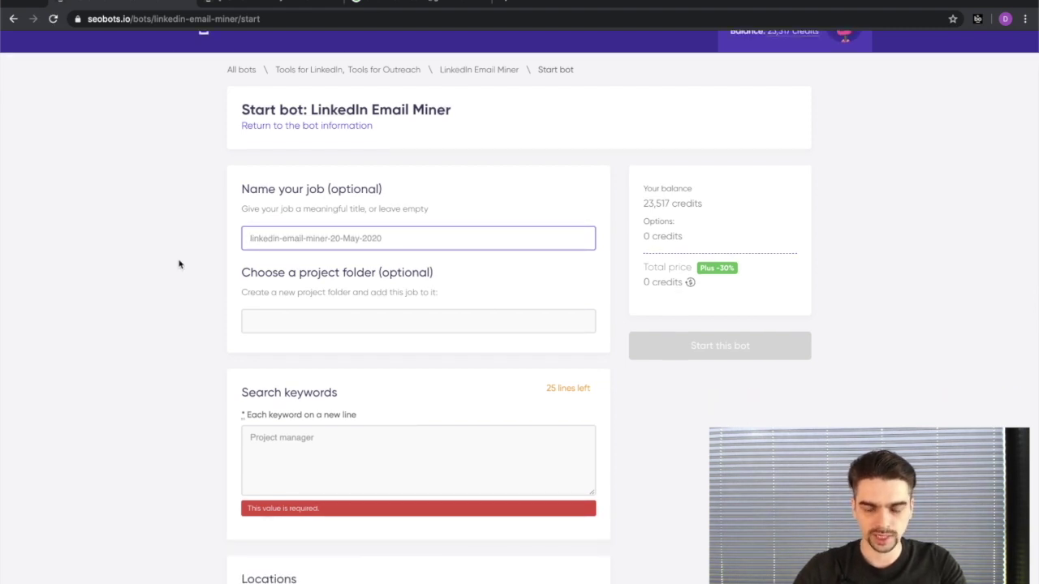
pyautogui.write('programmers')
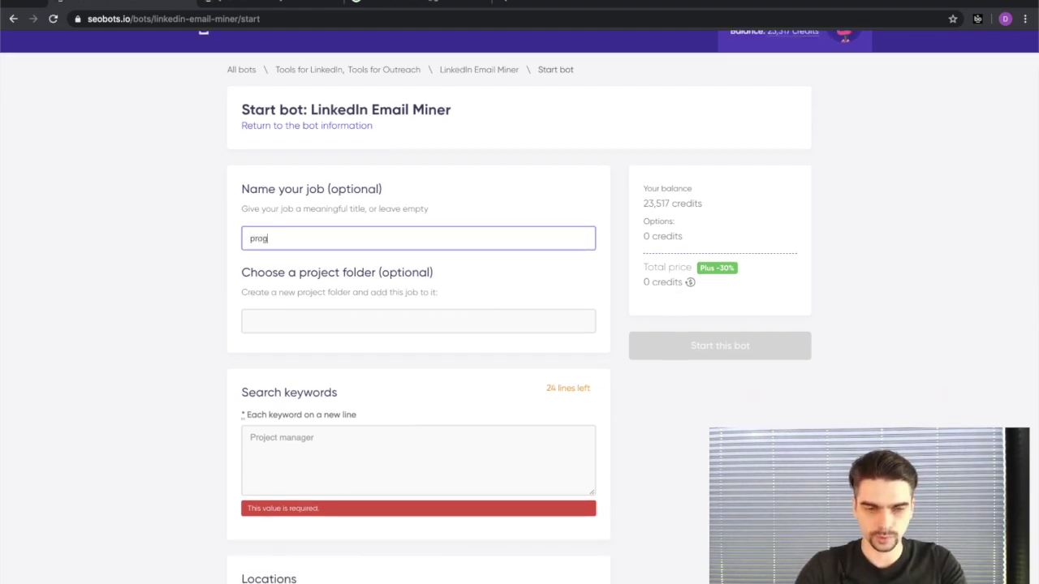
pyautogui.press('Tab')
pyautogui.scroll(-3, 226, 223)
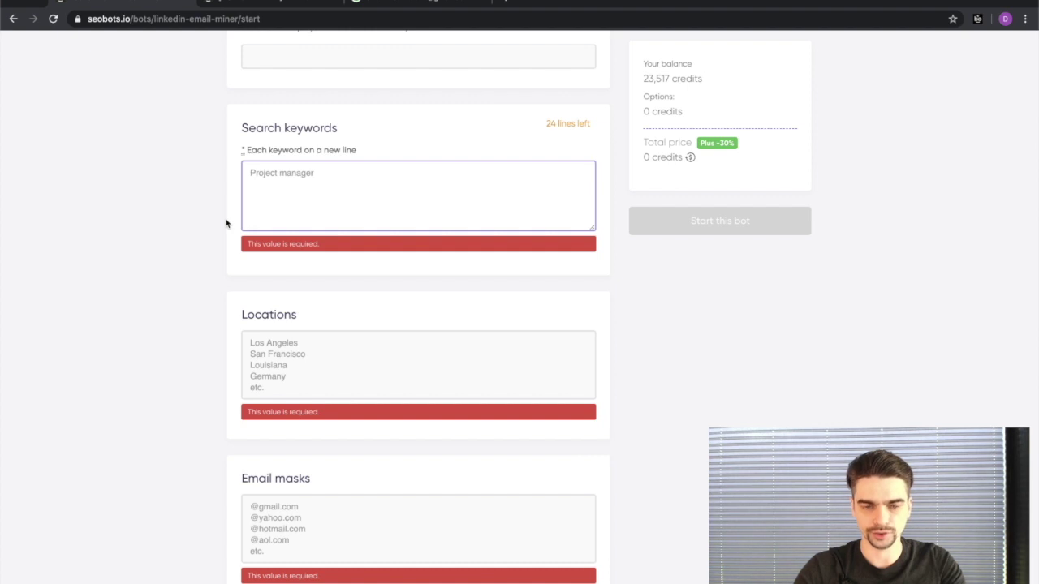
pyautogui.write('Programmer')
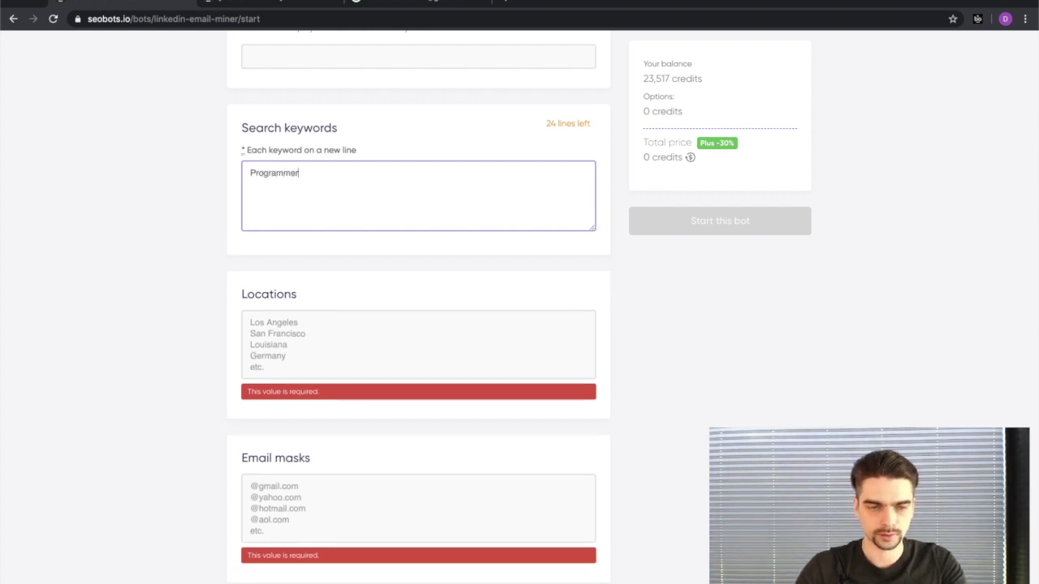
pyautogui.press('Return')
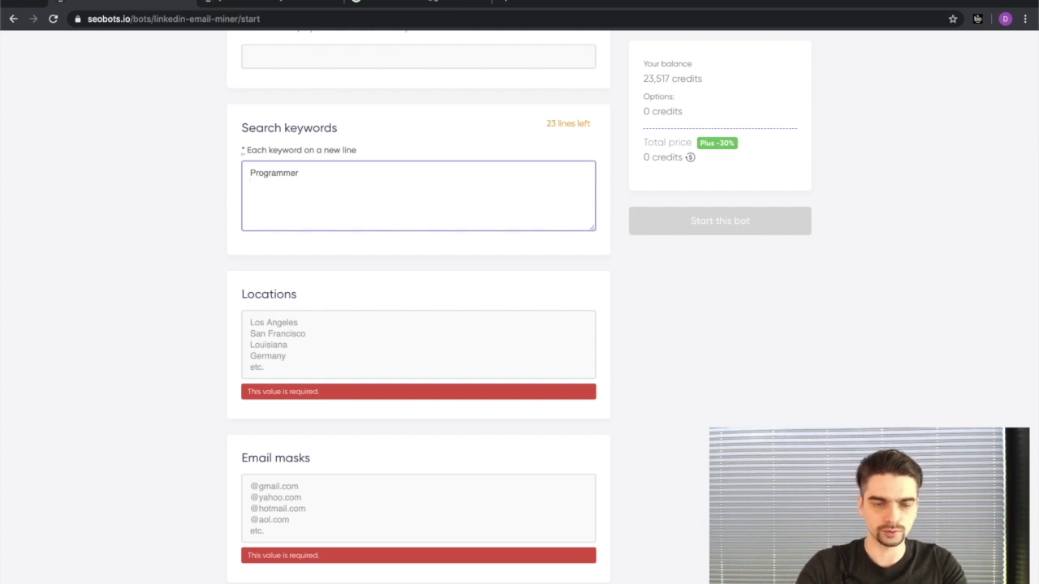
pyautogui.write('software architect')
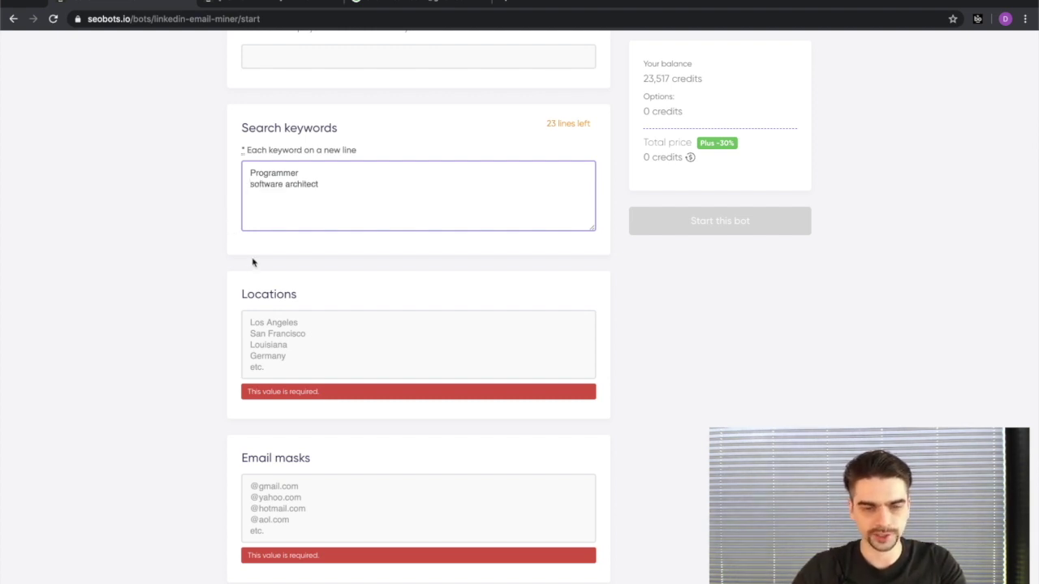
# - Enter the locations california, los angeles and palo alto, one per line
pyautogui.click(277, 321)
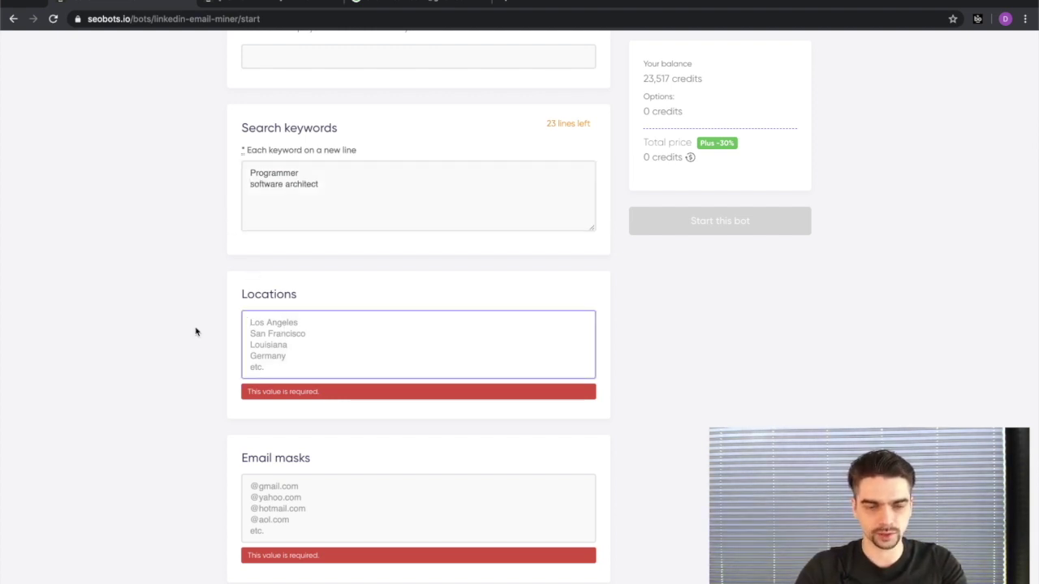
pyautogui.write('california')
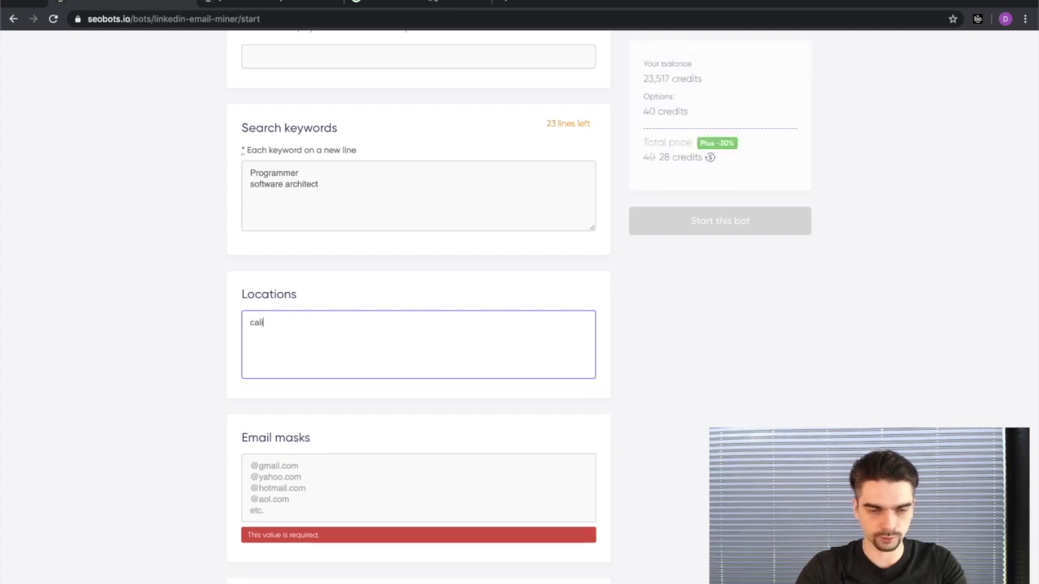
pyautogui.press('Return')
pyautogui.write('losa')
pyautogui.press('BackSpace')
pyautogui.write('angeles ')
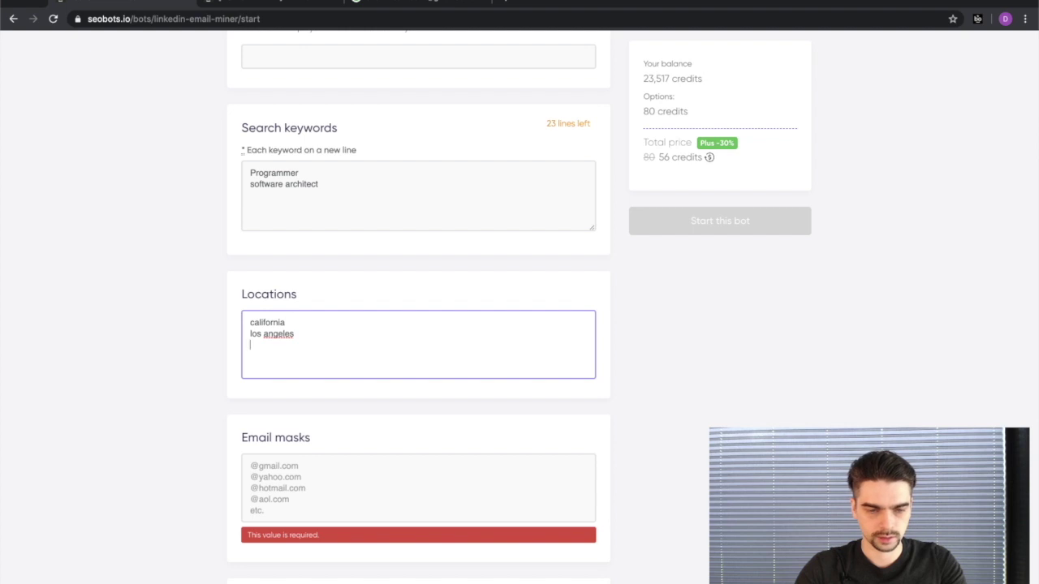
pyautogui.write('palo alto')
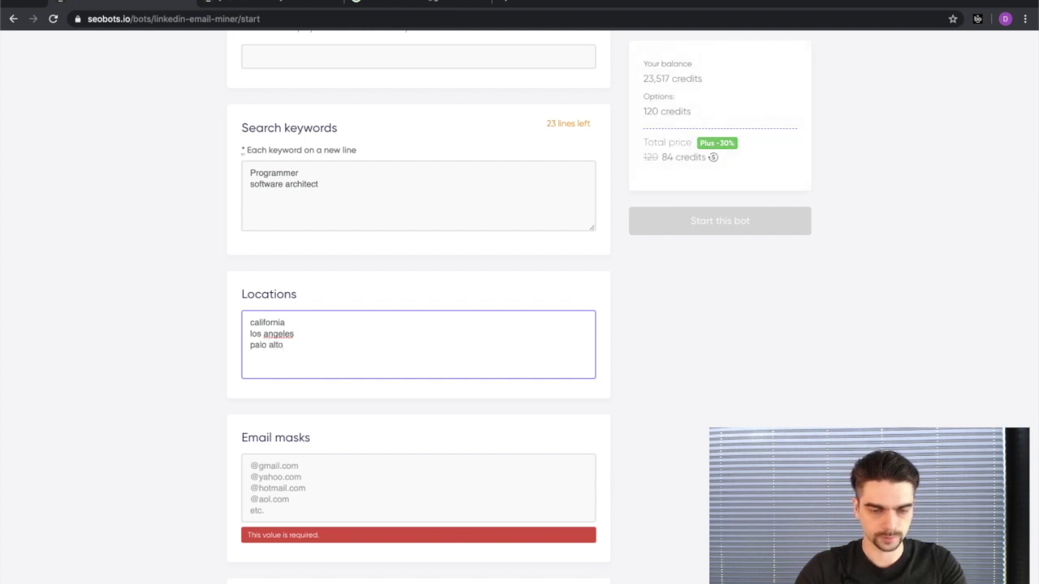
pyautogui.scroll(-2, 322, 382)
pyautogui.click(322, 382)
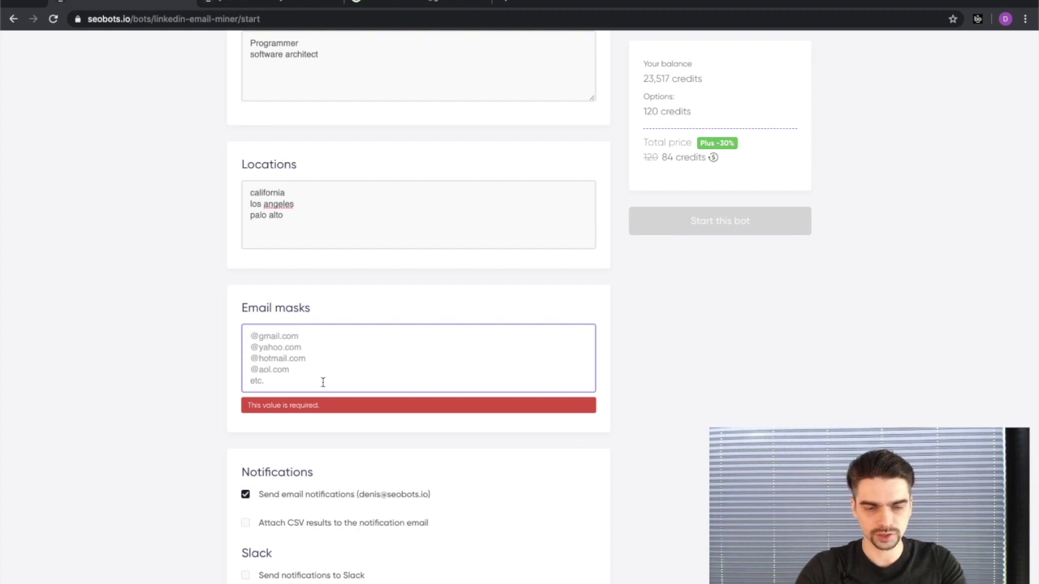
pyautogui.write('@gmail.com')
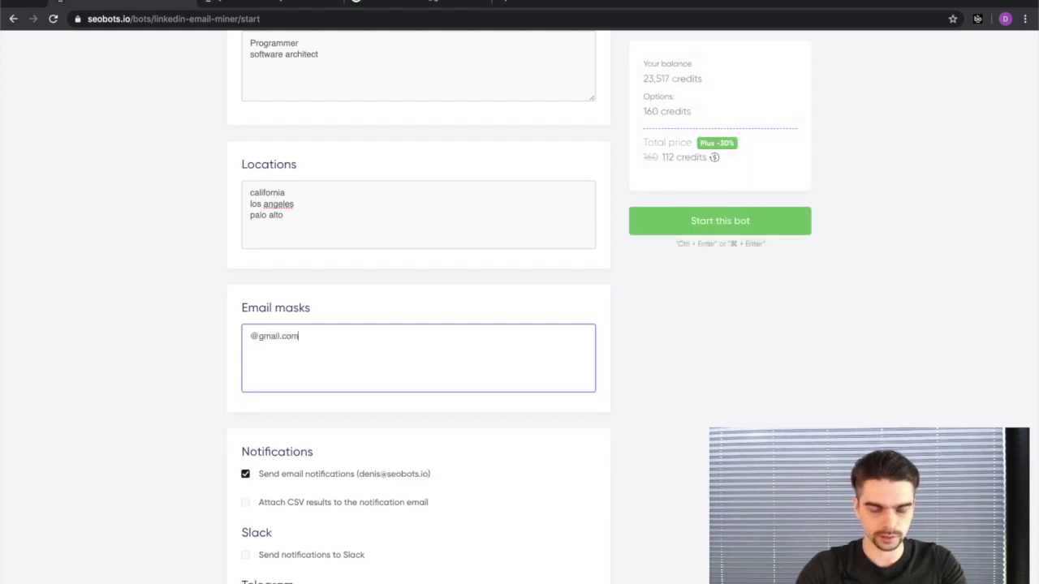
pyautogui.write('@yya')
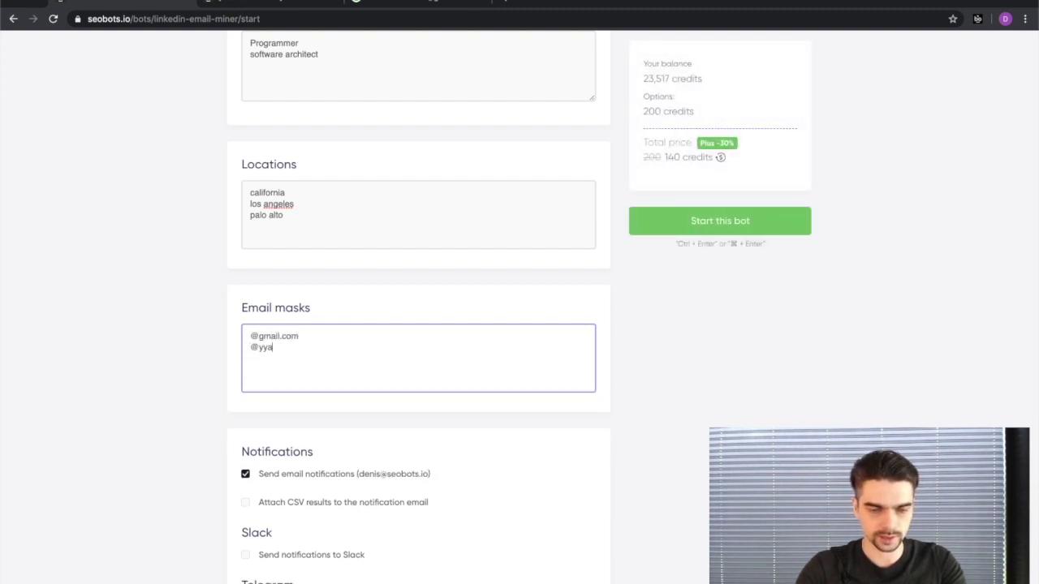
pyautogui.write('ahoo.com')
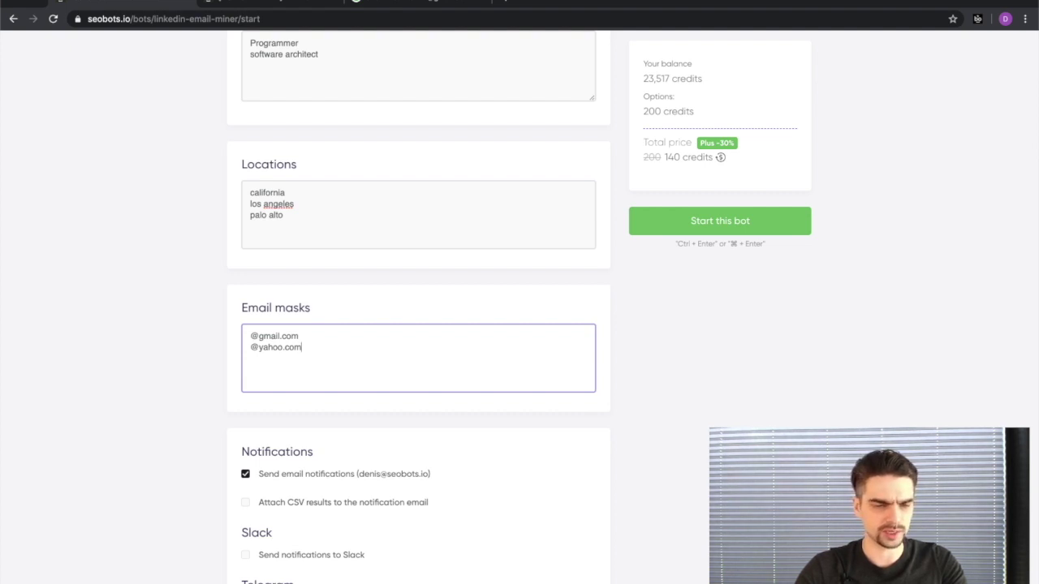
pyautogui.scroll(-2, 281, 349)
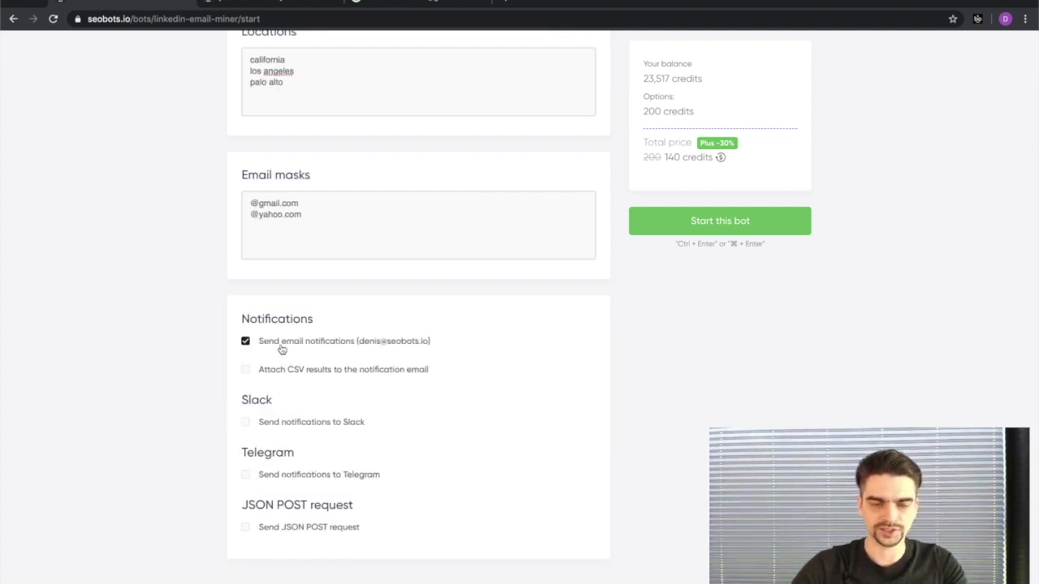
pyautogui.click(282, 349)
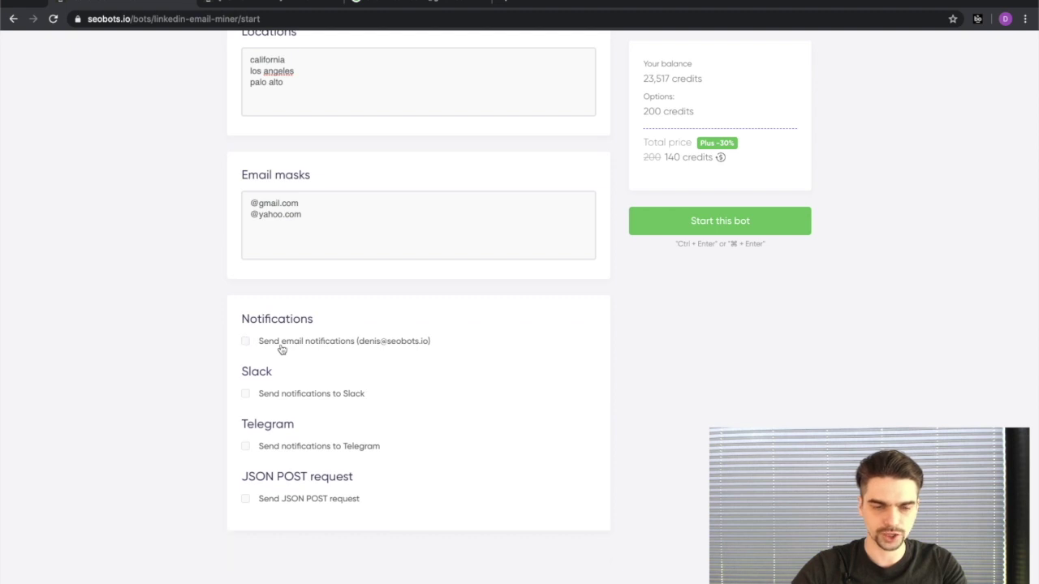
pyautogui.click(713, 224)
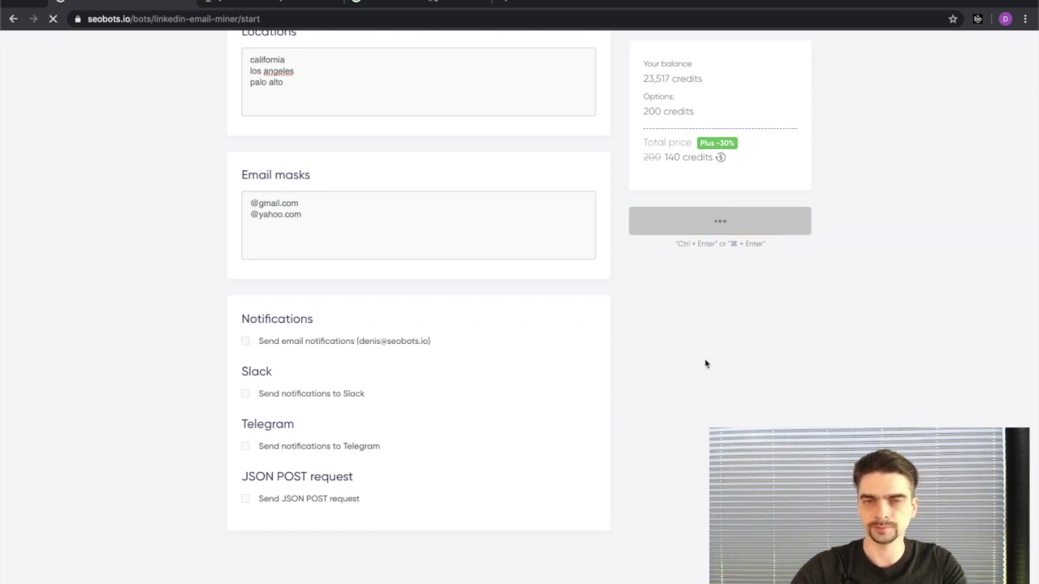